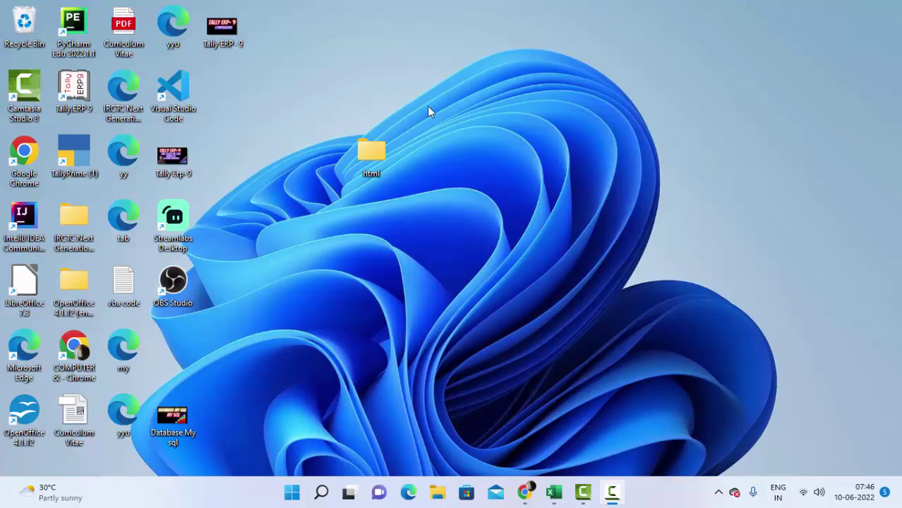
Refresh the desktop four times from its right-click menu.
right_click(509, 107)
left_click(566, 165)
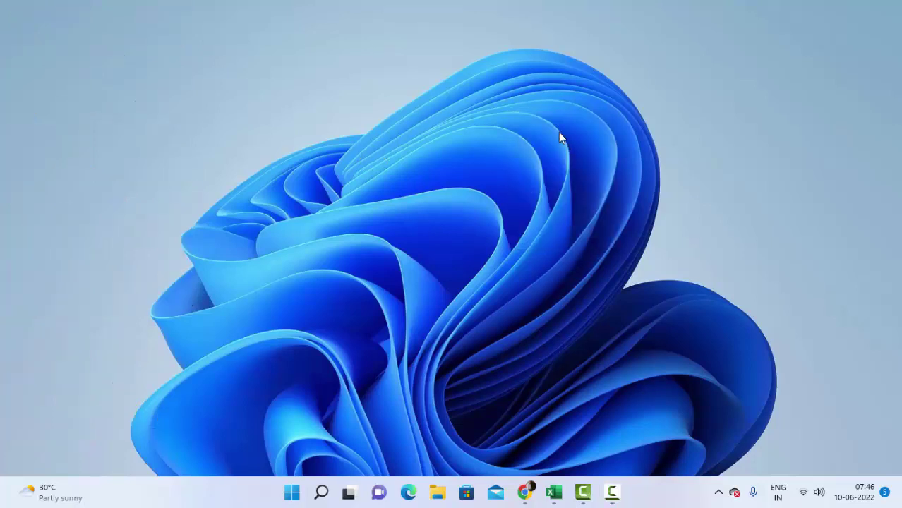
right_click(557, 128)
left_click(588, 186)
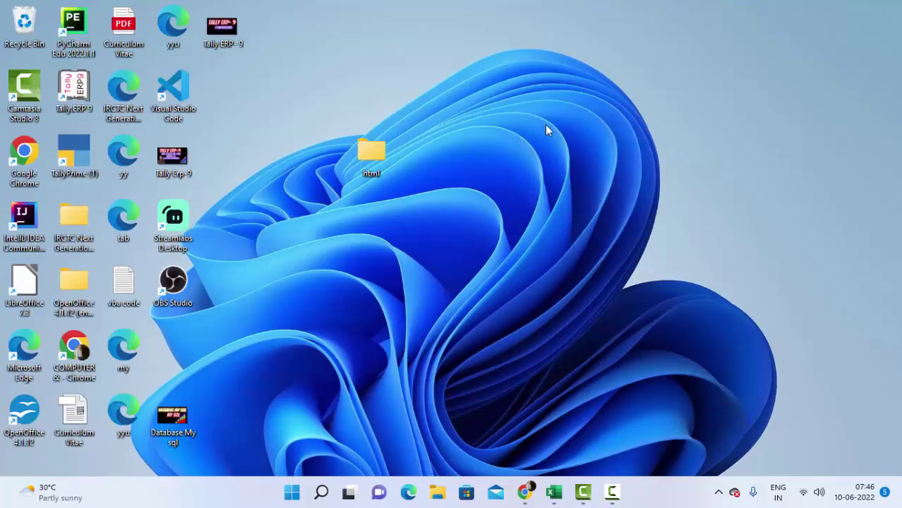
right_click(545, 124)
left_click(580, 187)
right_click(542, 146)
left_click(563, 204)
Bring up Book1 and format the Price values C2:C11 as ₹ Currency.
left_click(555, 492)
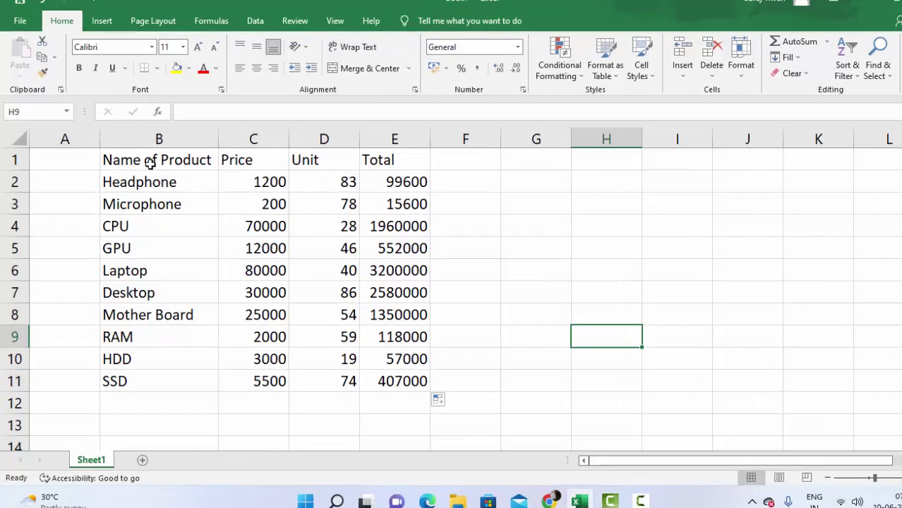
left_click_drag(144, 166, 317, 199)
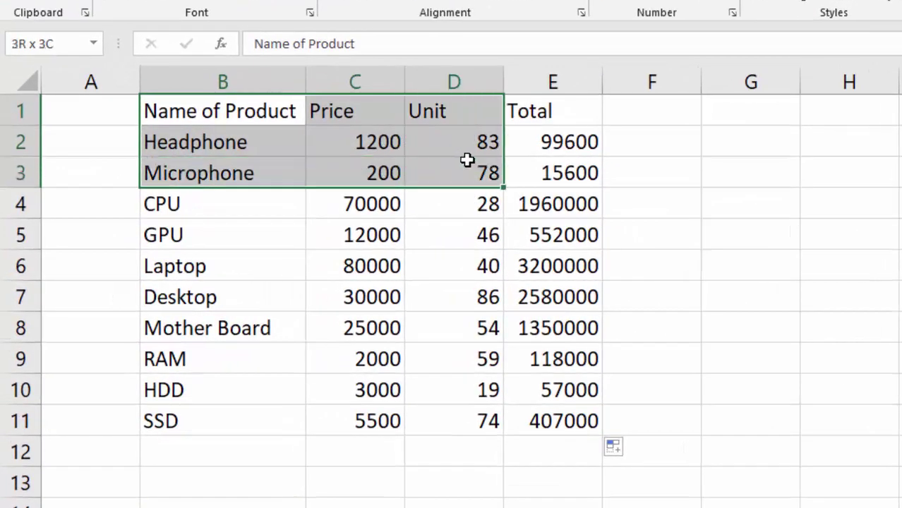
mouse_move(468, 161)
left_mouse_down()
mouse_move(577, 361)
mouse_move(580, 421)
left_mouse_up()
left_click(857, 369)
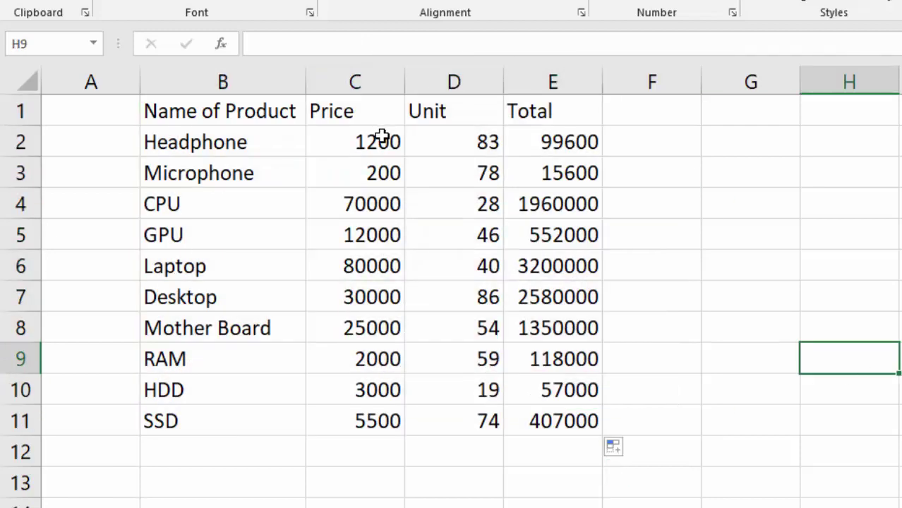
left_click_drag(382, 138, 367, 414)
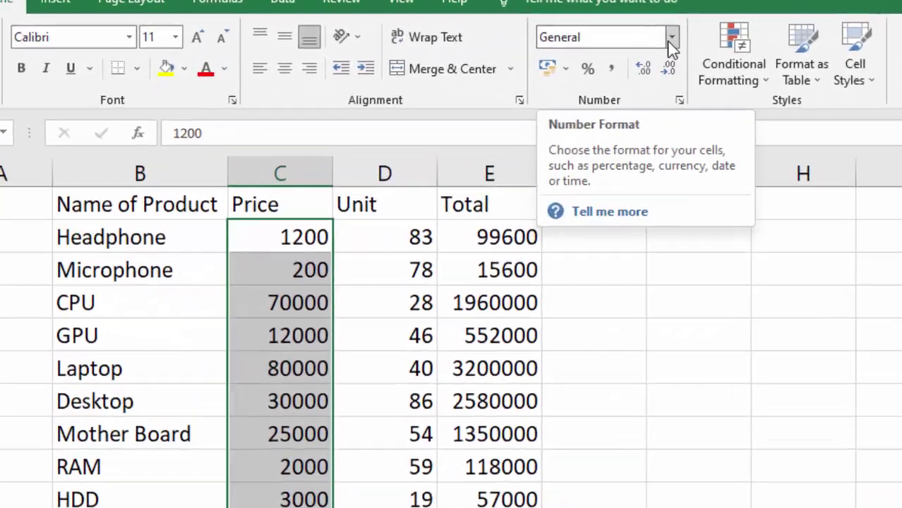
left_click(672, 41)
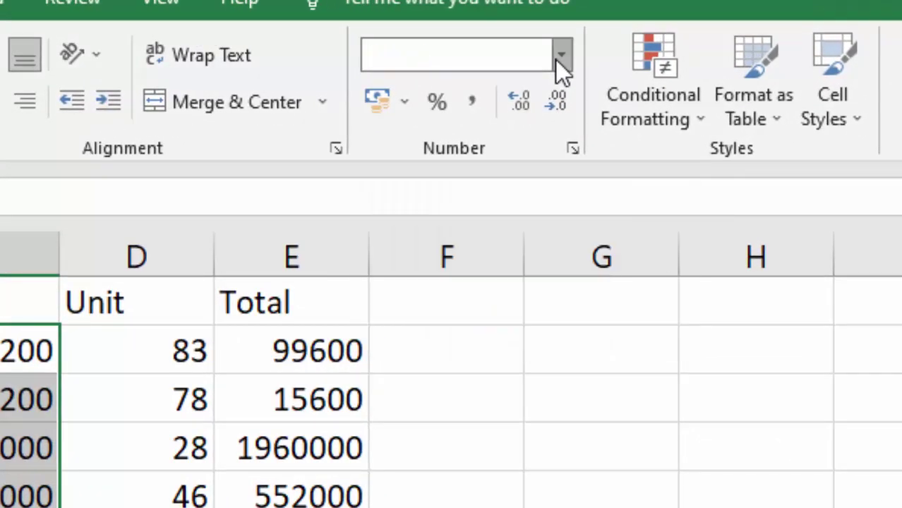
left_click(562, 56)
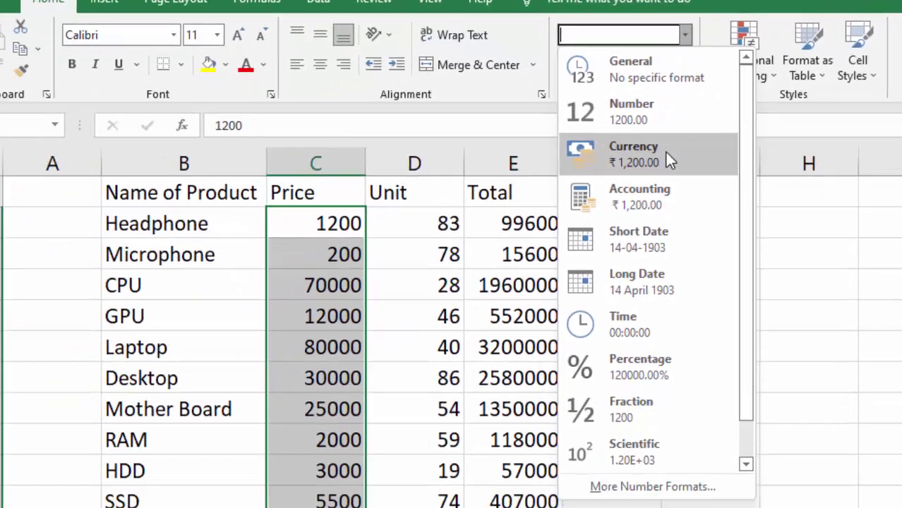
left_click(667, 155)
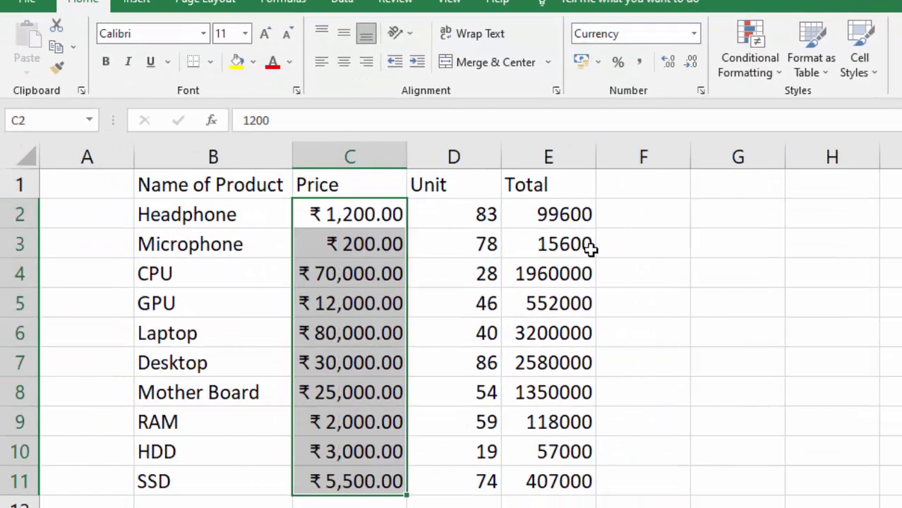
Format the Total values E2:E11 as Currency as well.
left_click_drag(565, 219, 542, 486)
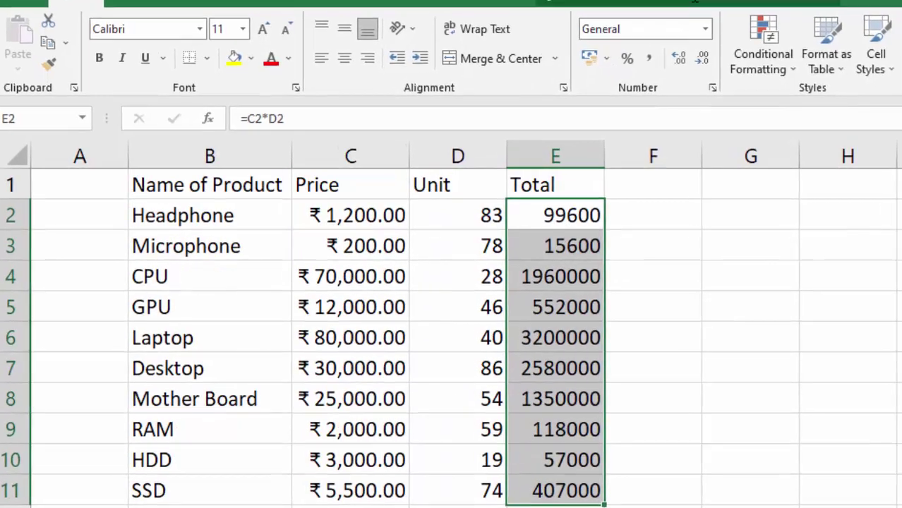
left_click(694, 33)
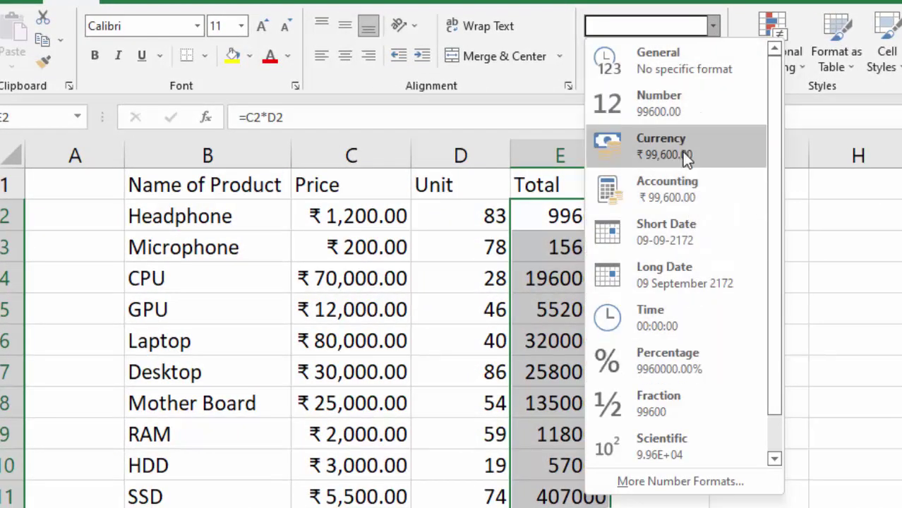
left_click(682, 139)
left_click(725, 334)
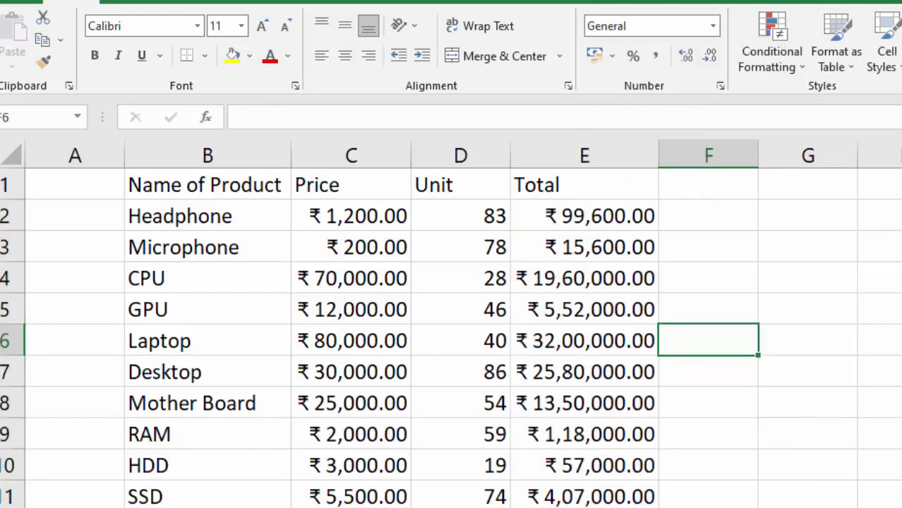
Undo both currency formats so Price and Total show plain numbers again.
left_click(194, 185)
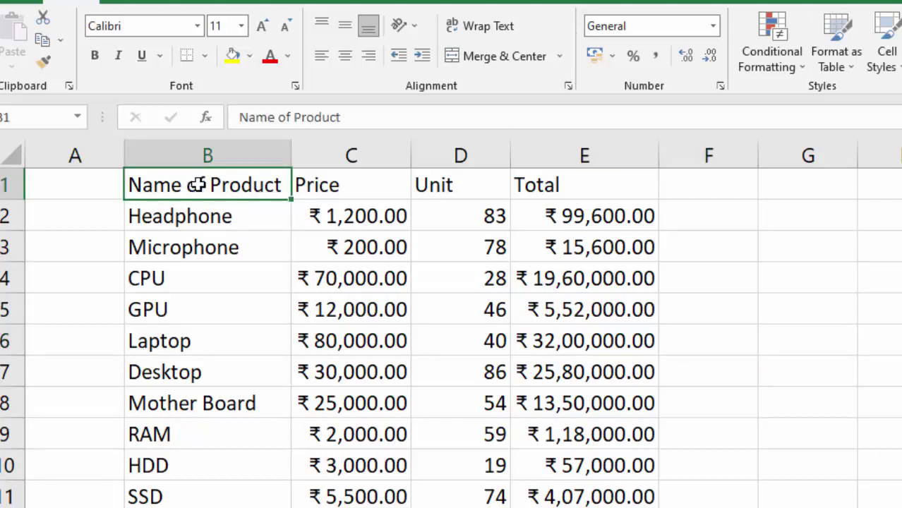
key("ctrl+z")
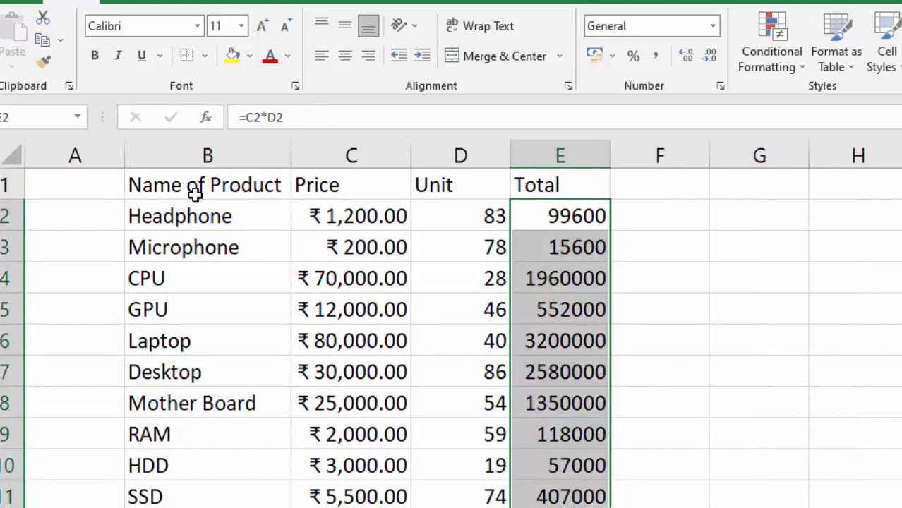
key("ctrl+z")
left_click(770, 330)
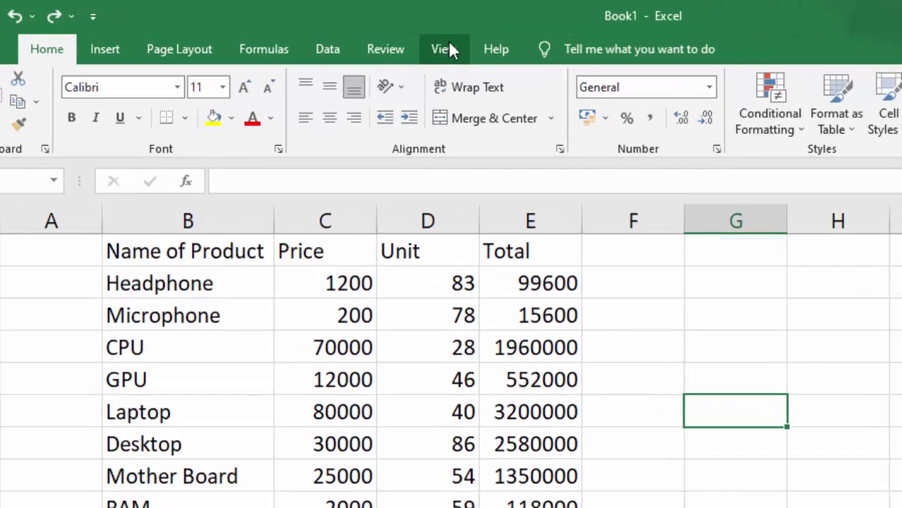
Open Record Macro from the View tab's Macros menu.
left_click(389, 40)
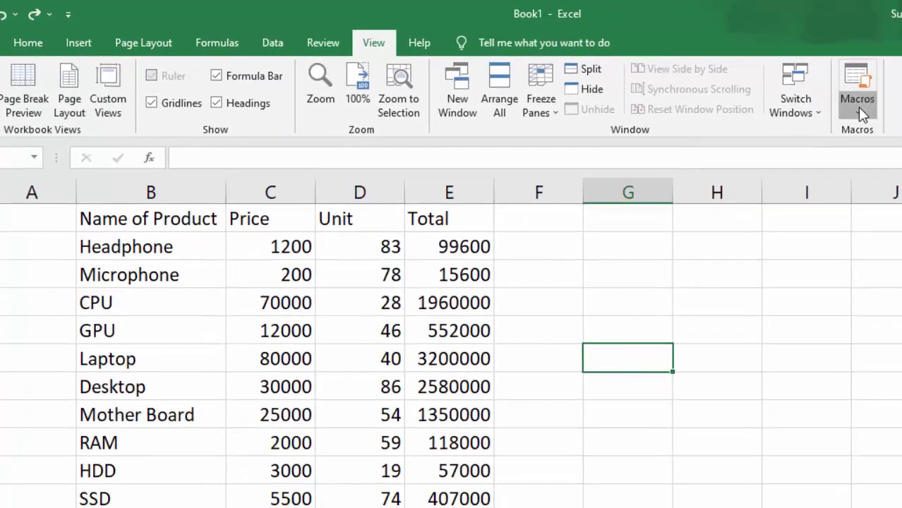
left_click(859, 109)
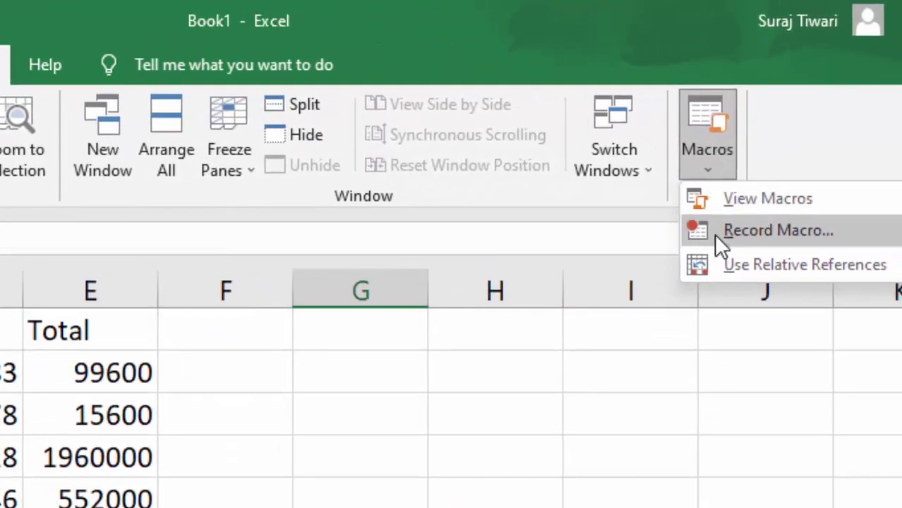
left_click(790, 231)
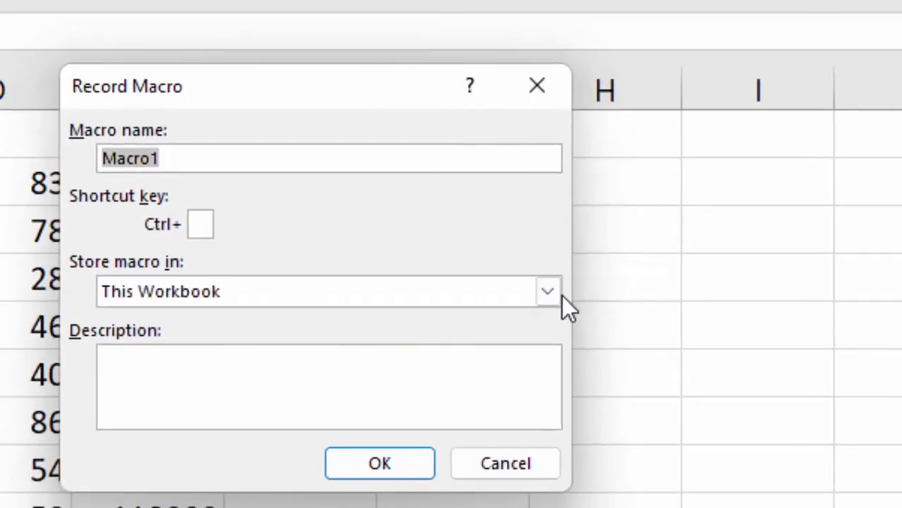
Keep This Workbook storage, replace Macro1 with a custom name, and start recording.
left_click(545, 291)
left_click(544, 291)
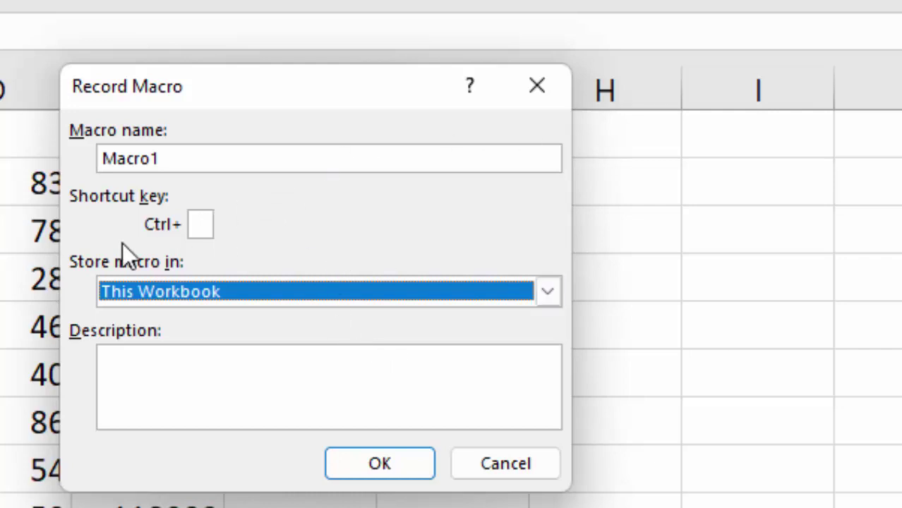
left_click(201, 163)
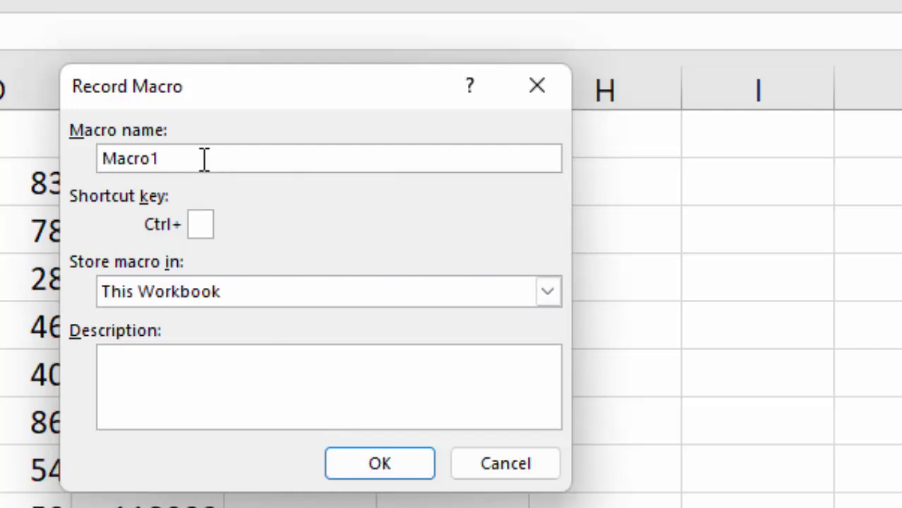
key("BackSpace")
key("BackSpace")
key("BackSpace")
type("Ma")
key("BackSpace")
key("BackSpace")
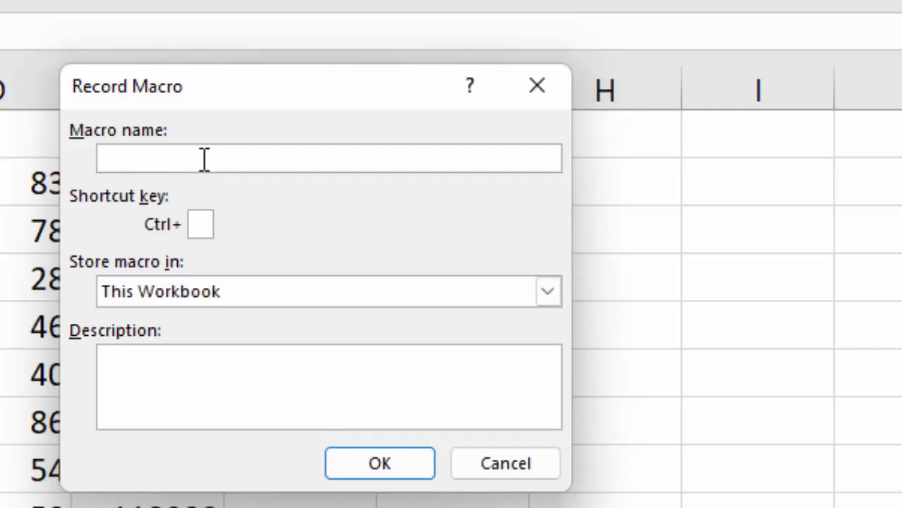
type("raj")
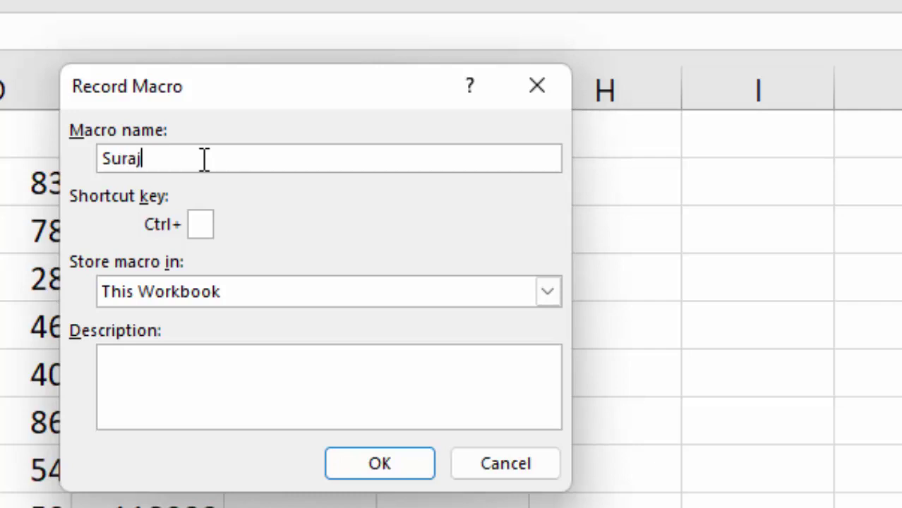
left_click(389, 467)
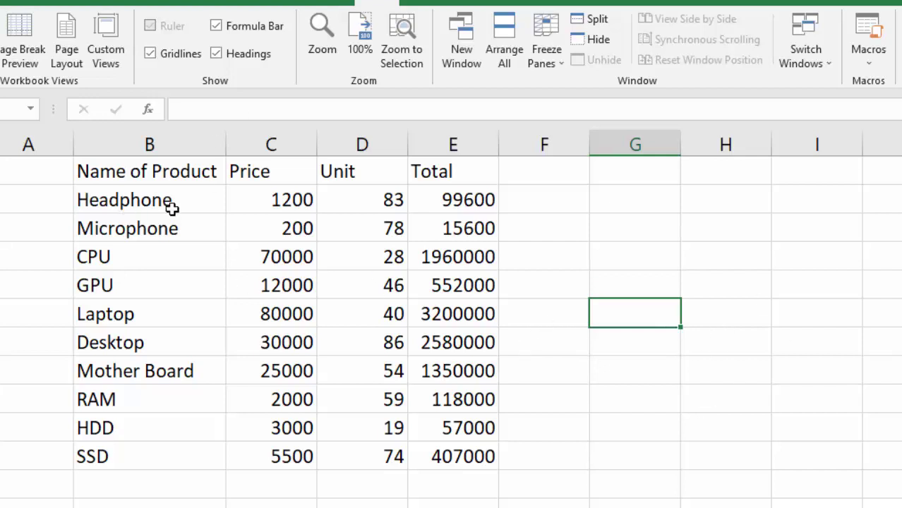
Select Price C2:C11 and Total E2:E11 together and format them as ₹ Currency.
left_click_drag(255, 201, 281, 447)
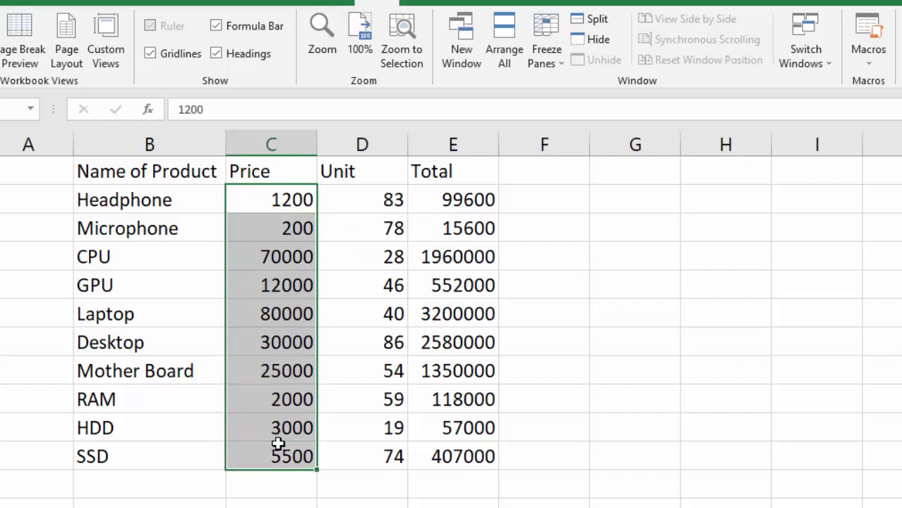
left_click(469, 200, "ctrl")
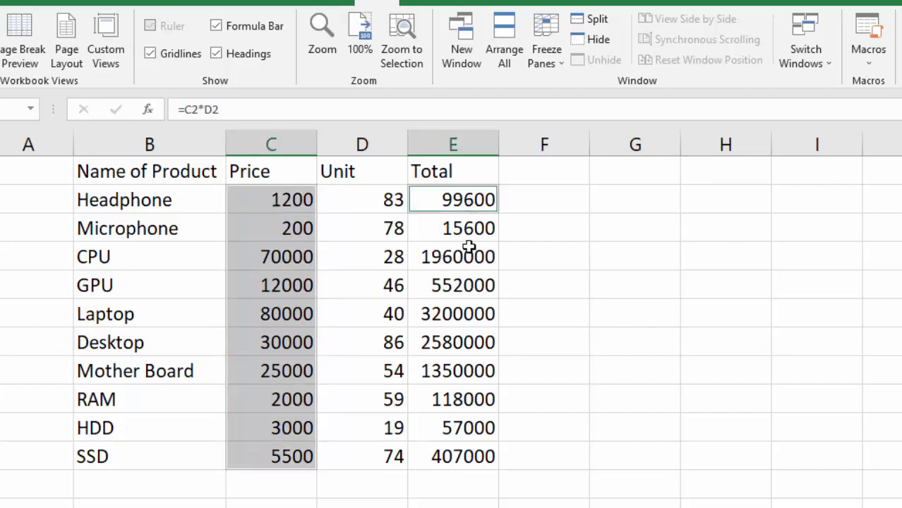
left_click_drag(469, 246, 454, 452)
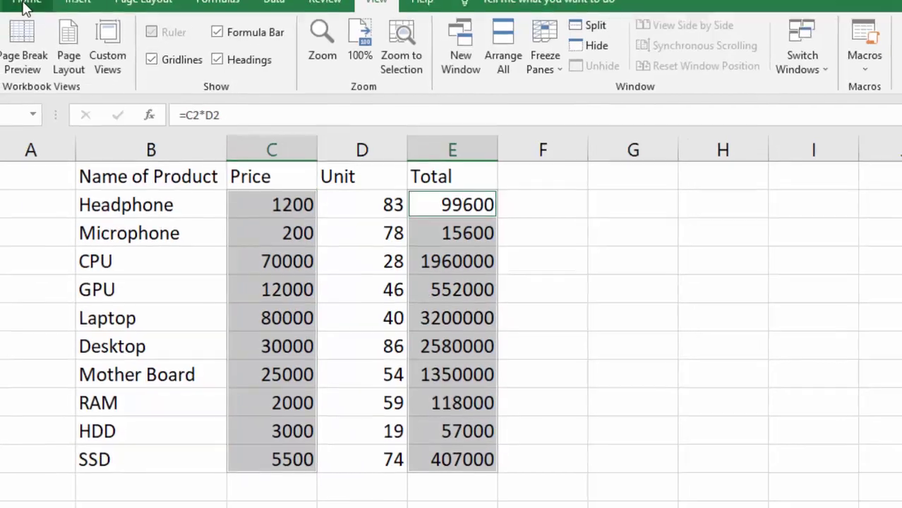
left_click(25, 5)
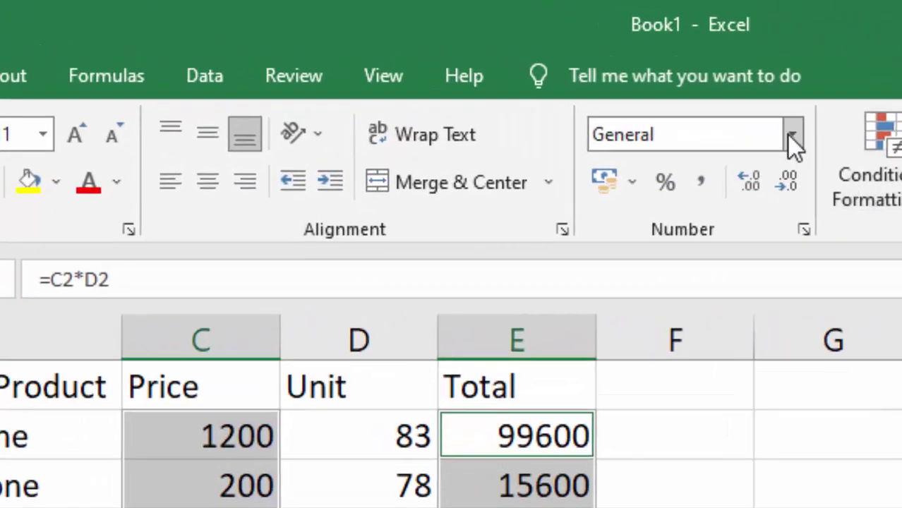
left_click(792, 134)
left_click(679, 288)
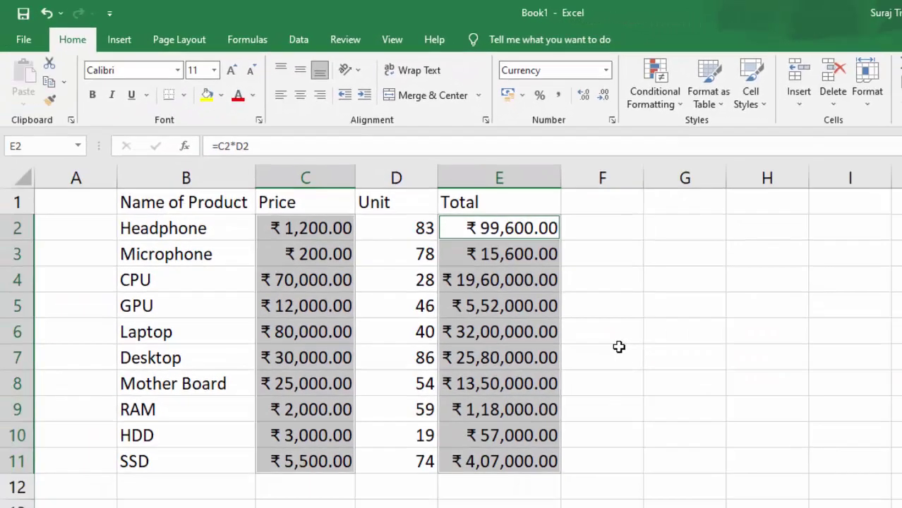
Give the product table B1:E11 All Borders using the Alt, H, B, A KeyTips.
left_click(679, 442)
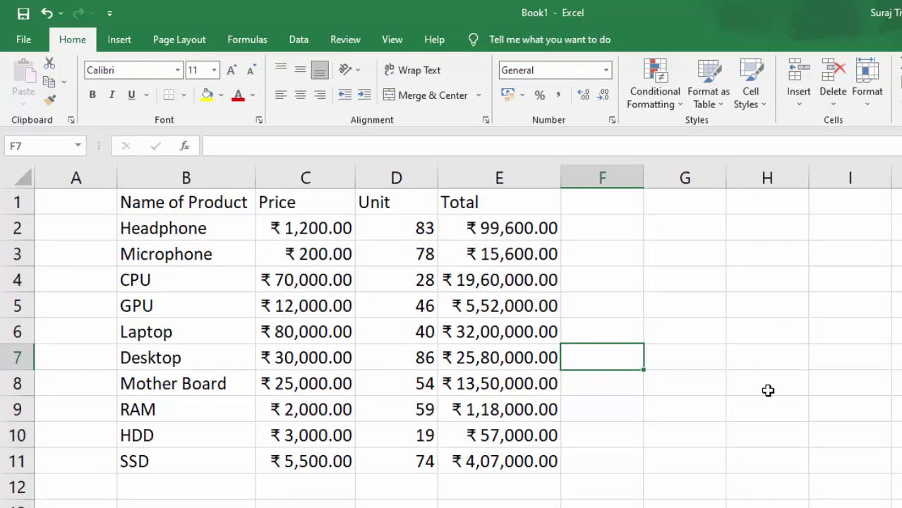
mouse_move(162, 205)
left_mouse_down()
mouse_move(428, 304)
mouse_move(516, 461)
left_mouse_up()
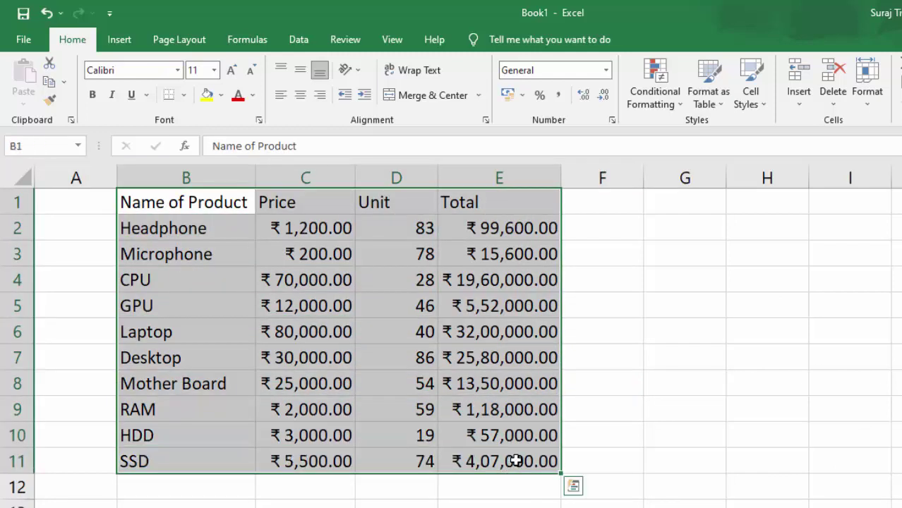
key("alt")
key("h")
key("b")
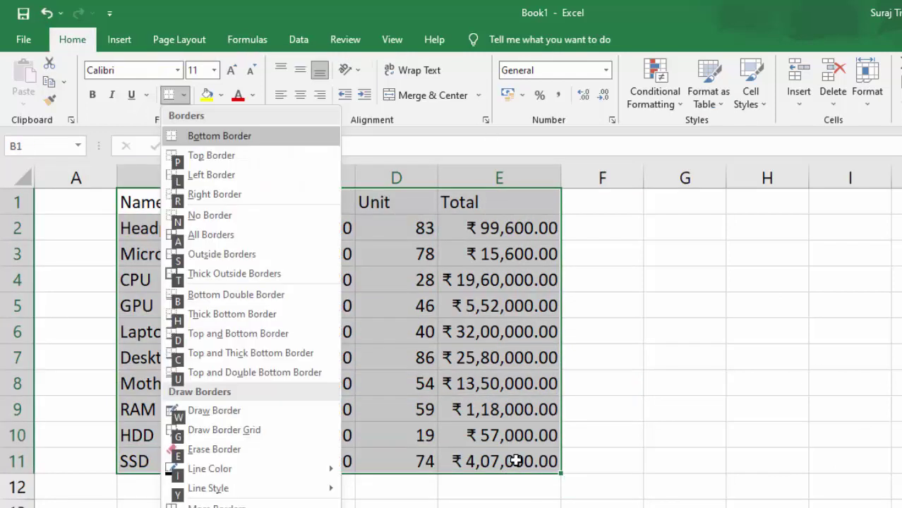
key("a")
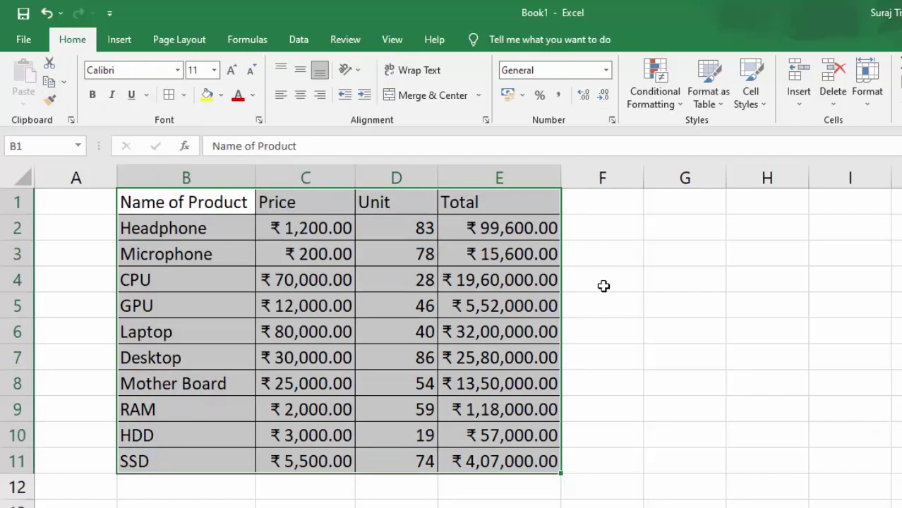
left_click(605, 287)
Fill the header row B1:E1 with yellow.
left_click(201, 205)
left_click_drag(201, 205, 495, 202)
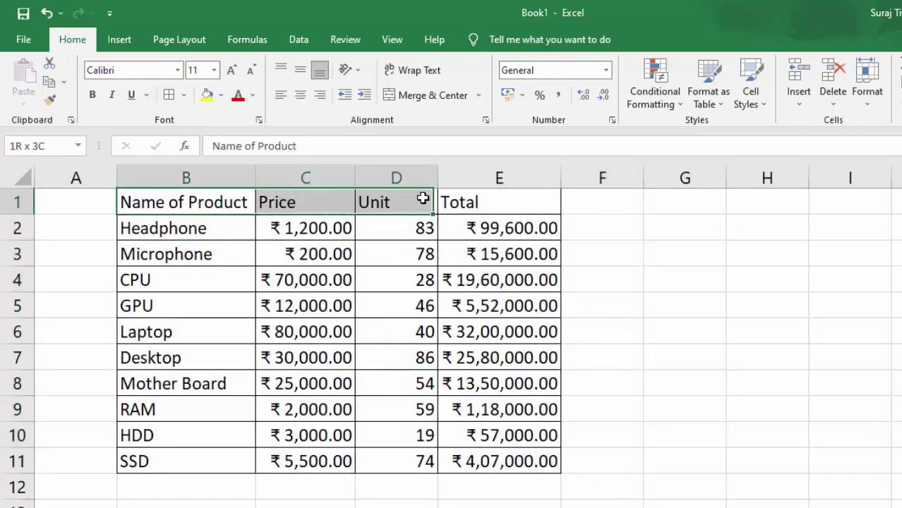
left_click(208, 96)
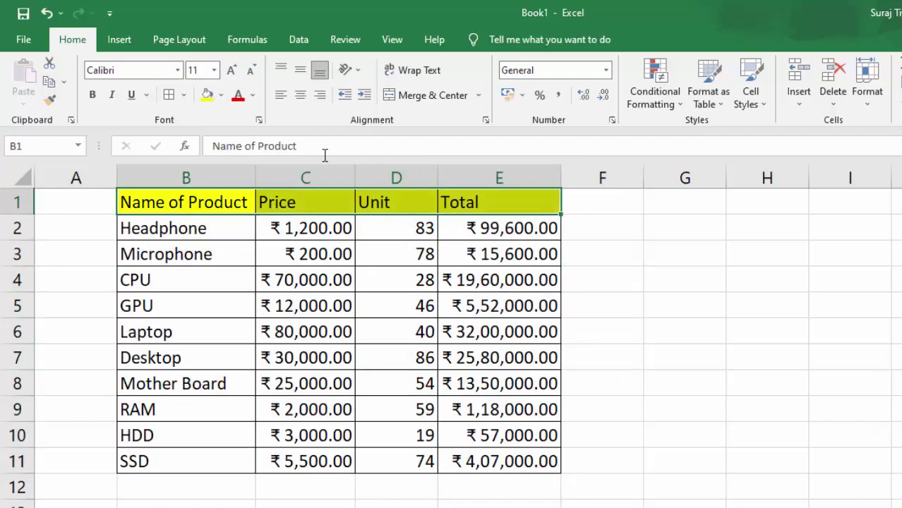
left_click(741, 352)
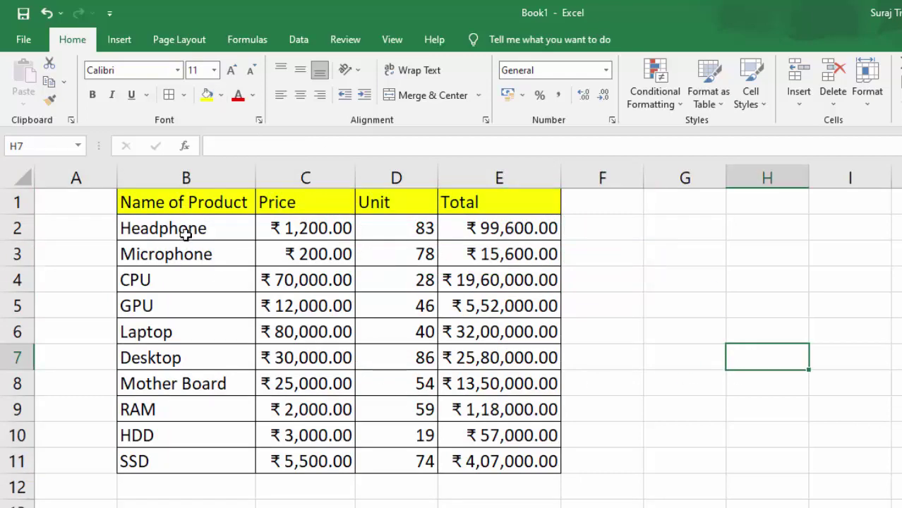
Fill the product names B2:B11 with orange.
left_click_drag(186, 234, 202, 458)
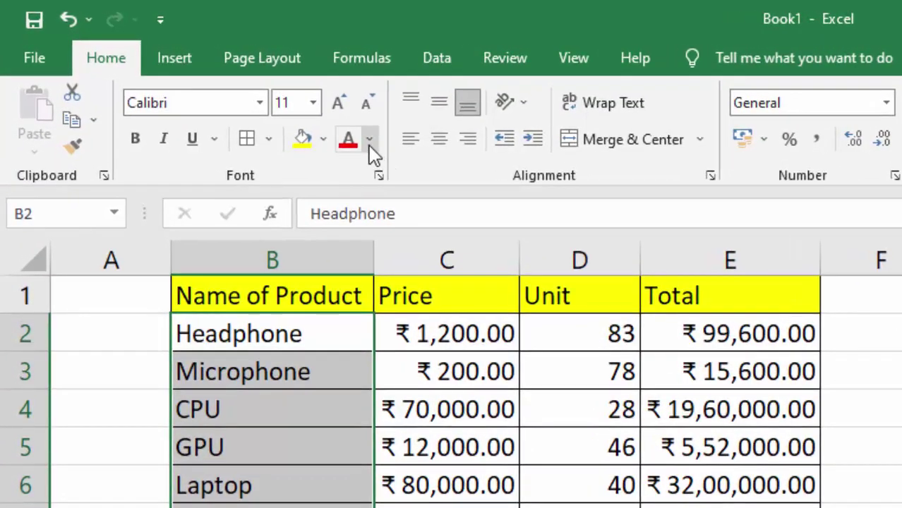
left_click(323, 140)
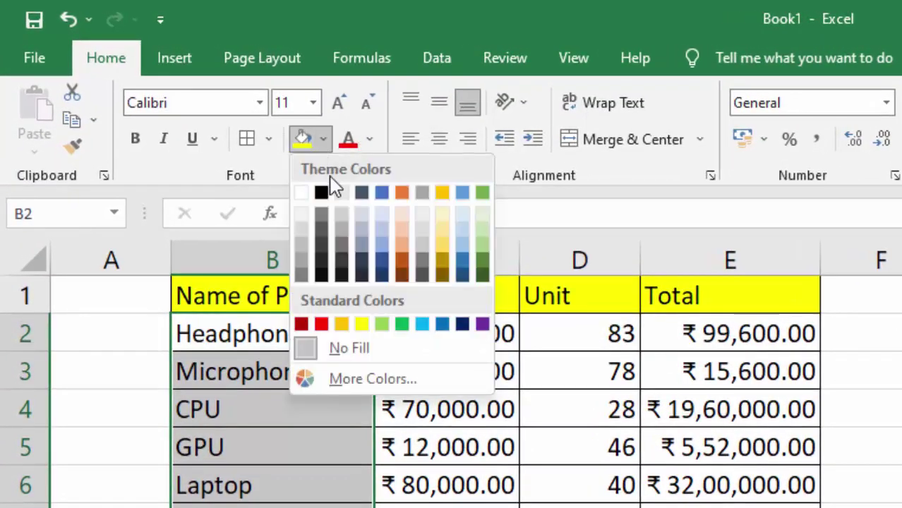
left_click(403, 246)
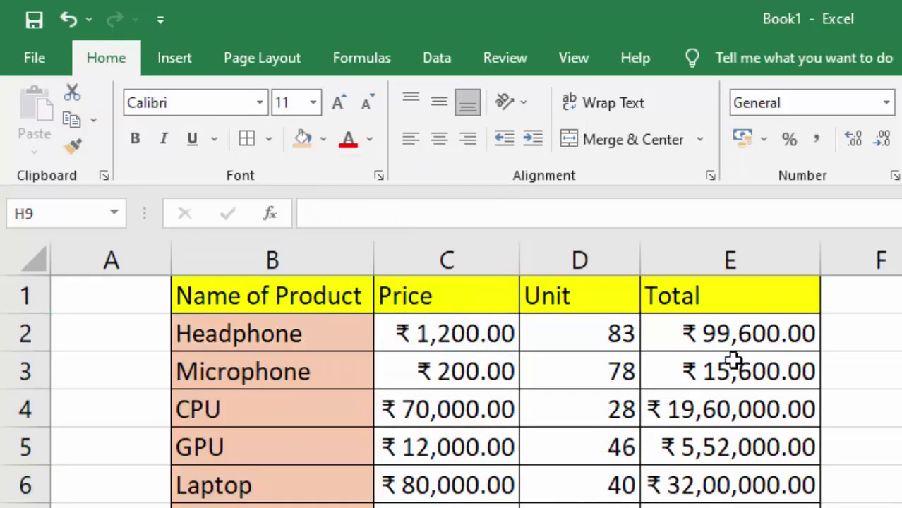
Fill the Total values E2:E11 with green.
left_click_drag(745, 335, 737, 505)
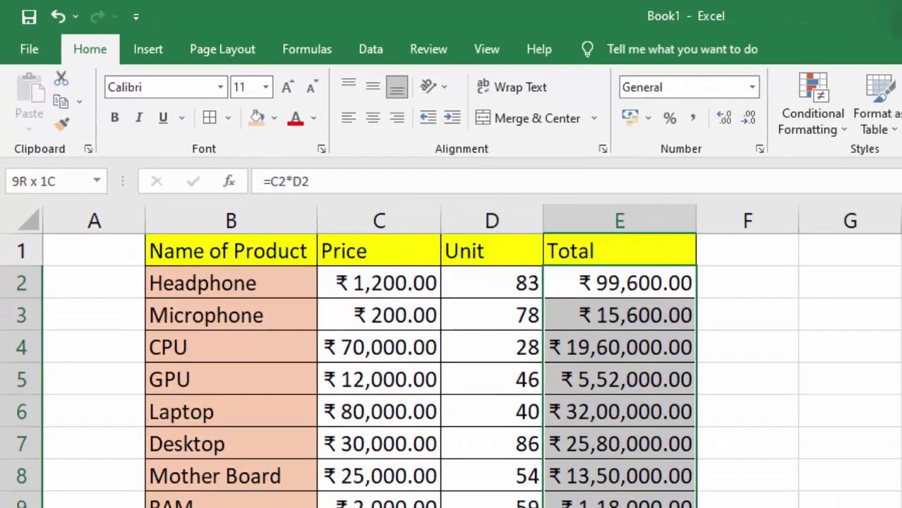
left_click_drag(629, 507, 633, 507)
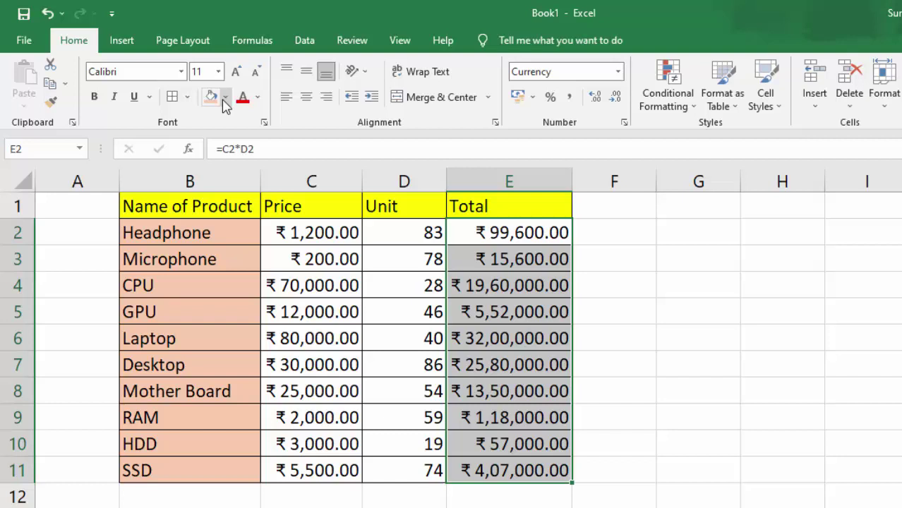
left_click(226, 103)
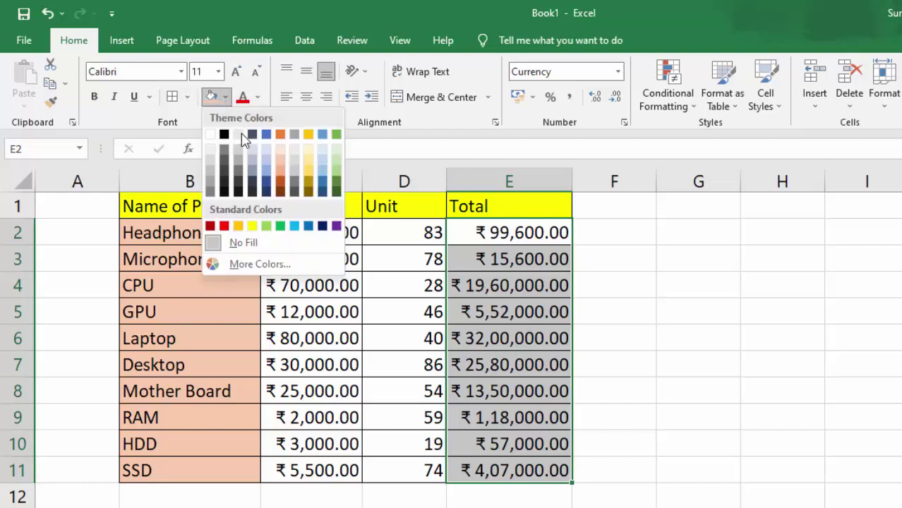
left_click(270, 225)
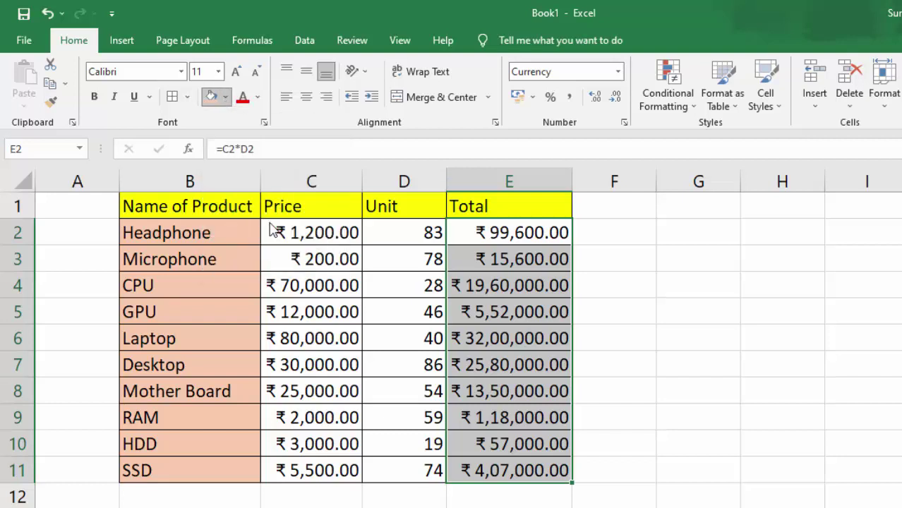
left_click(848, 361)
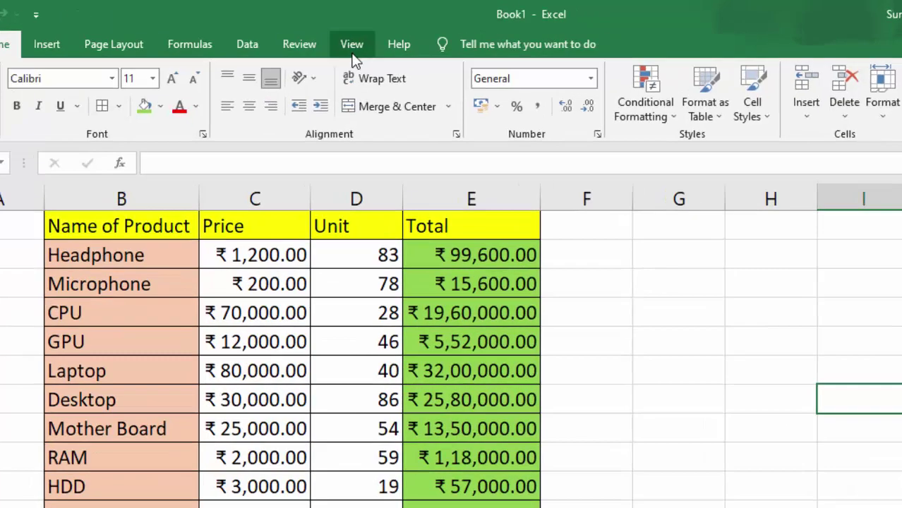
Stop the macro recording from View > Macros.
left_click(352, 47)
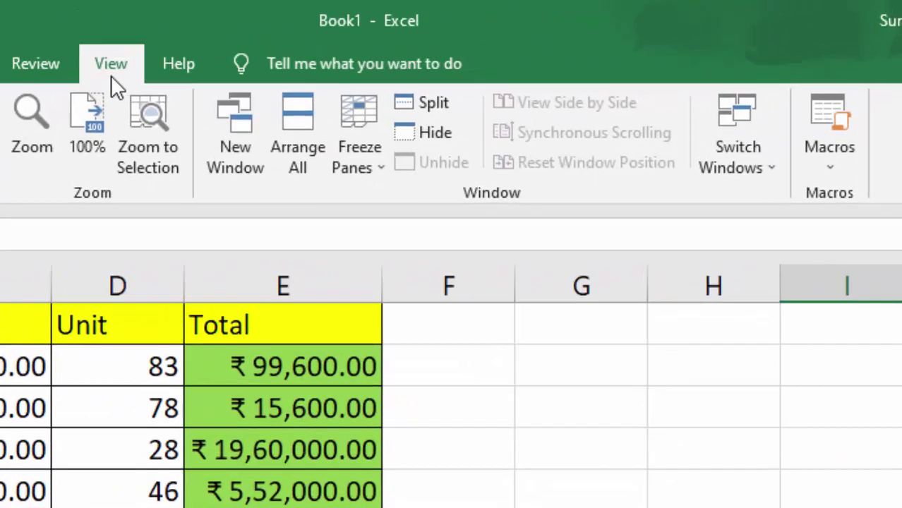
left_click(771, 225)
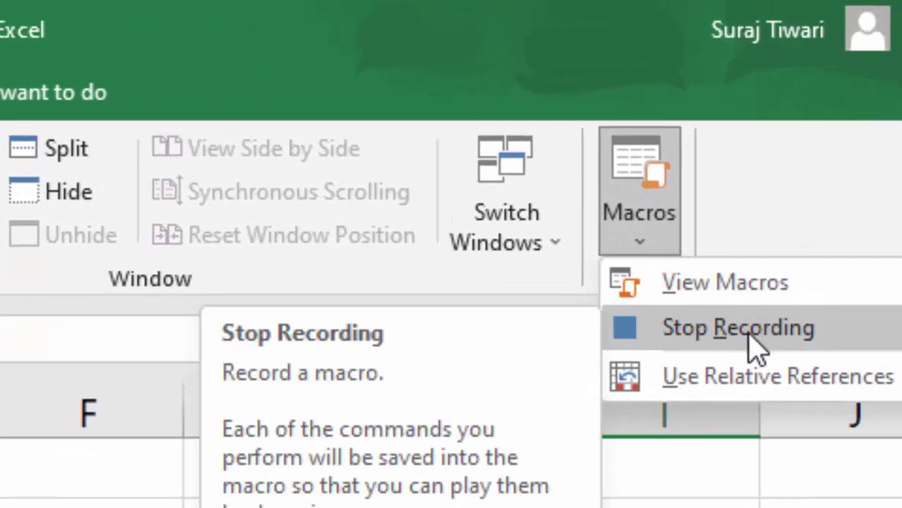
left_click(711, 337)
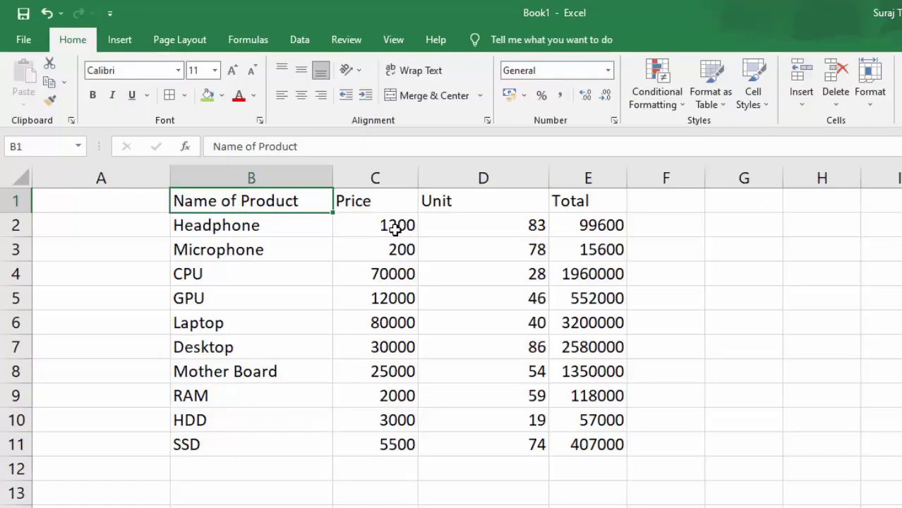
Select the whole unformatted product table B1:E11.
left_click_drag(395, 228, 384, 395)
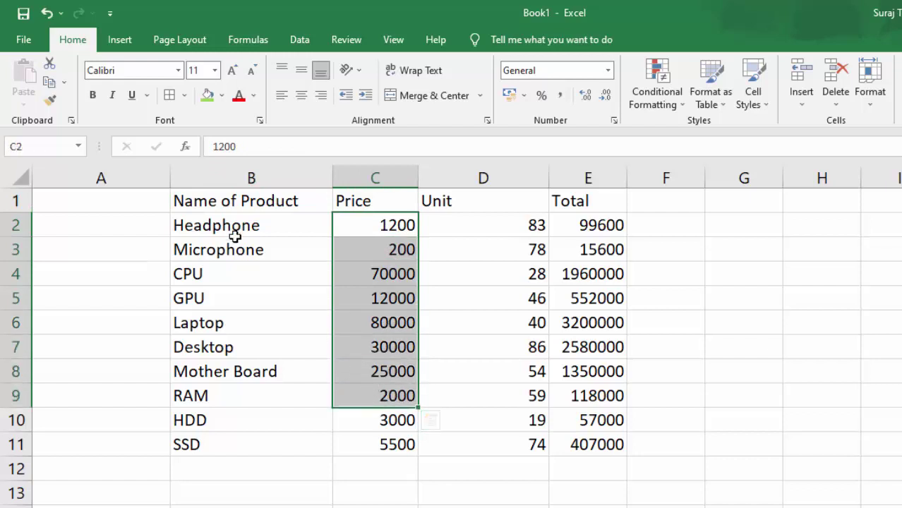
left_click_drag(236, 240, 236, 302)
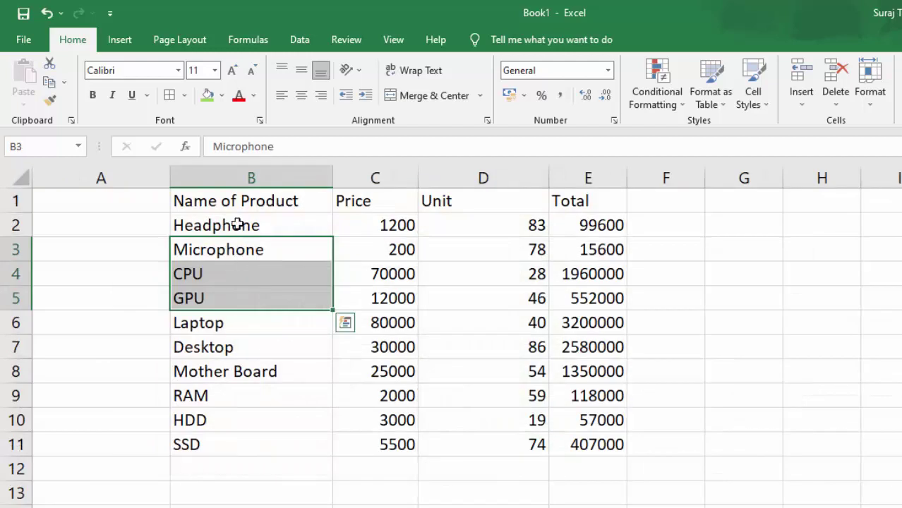
mouse_move(233, 202)
left_mouse_down()
mouse_move(565, 421)
mouse_move(580, 445)
left_mouse_up()
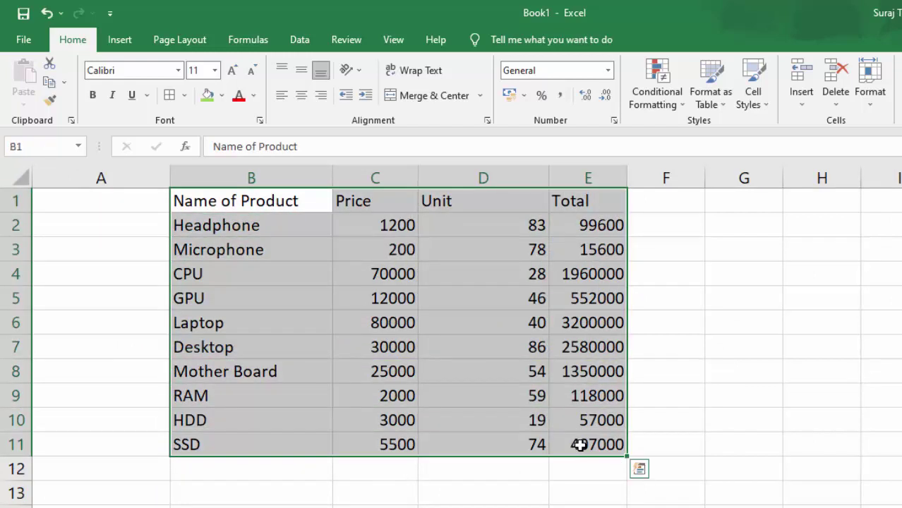
Run the recorded macro on the plain table, then widen column C to fit prices.
left_click(394, 41)
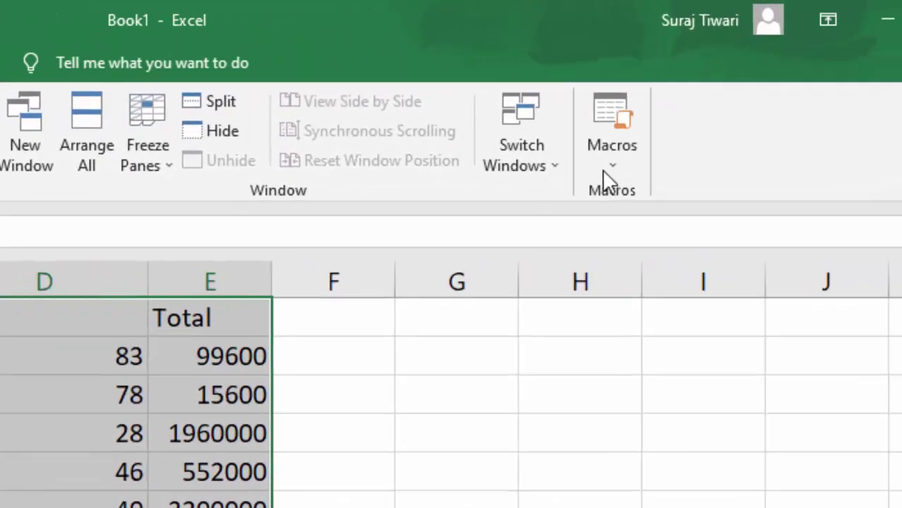
left_click(603, 170)
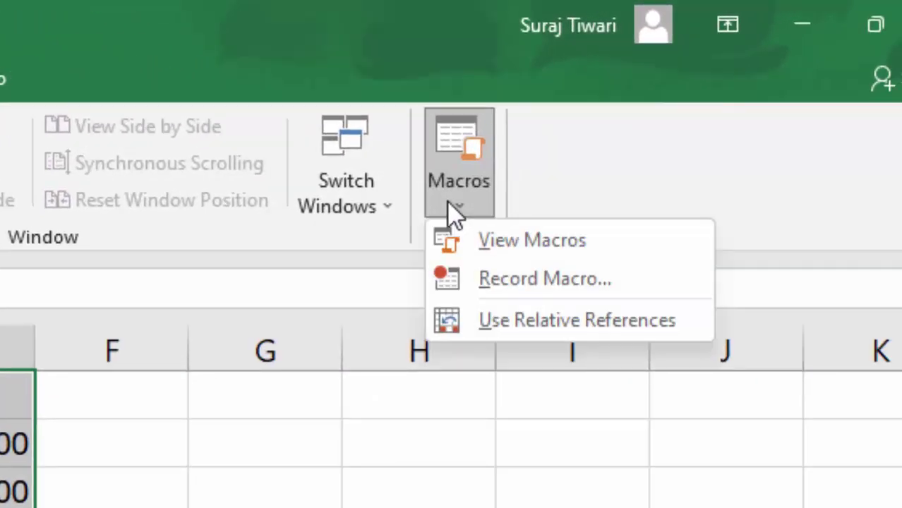
left_click(462, 238)
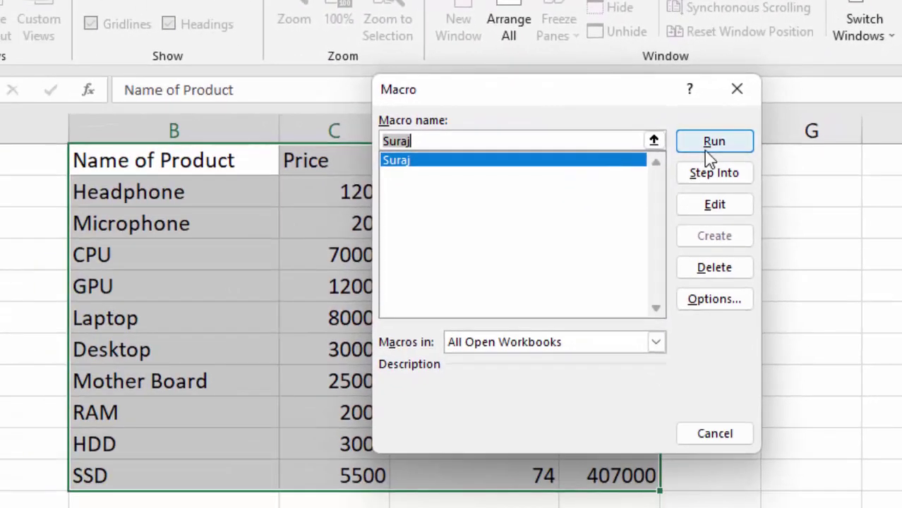
left_click(706, 150)
left_click(706, 149)
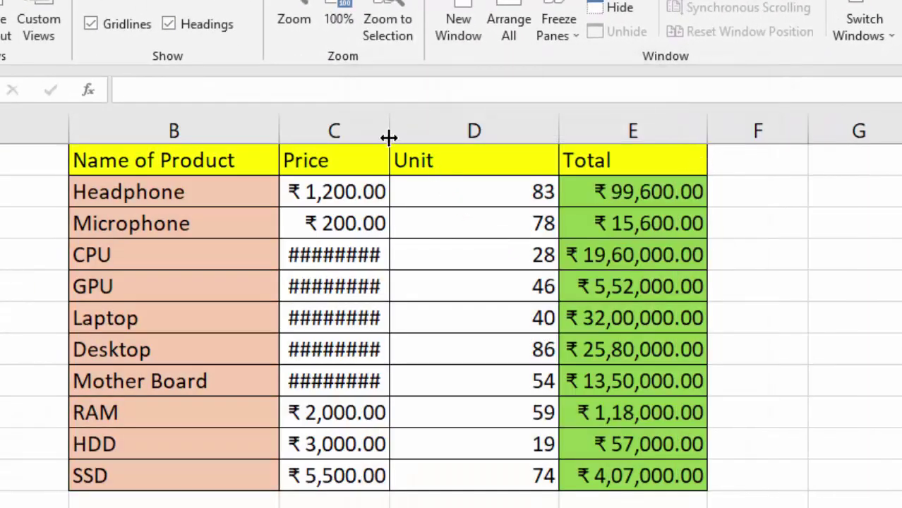
left_click_drag(389, 134, 442, 205)
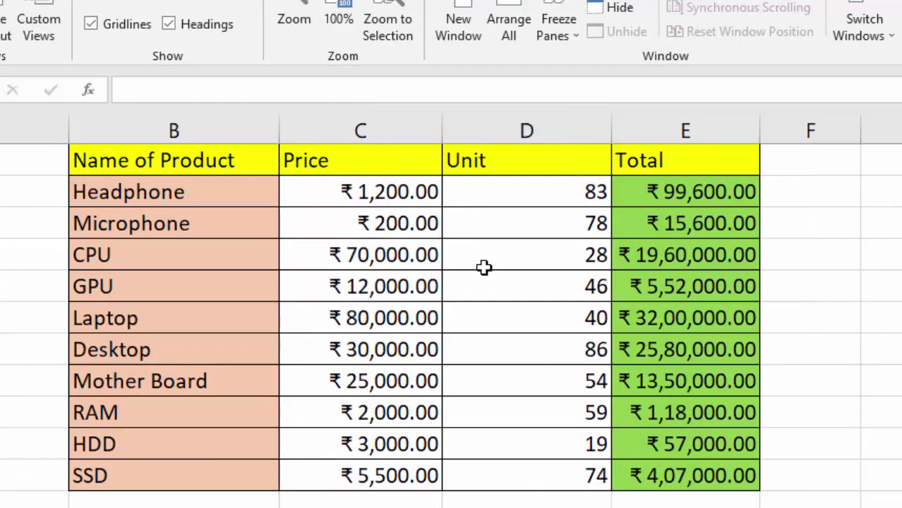